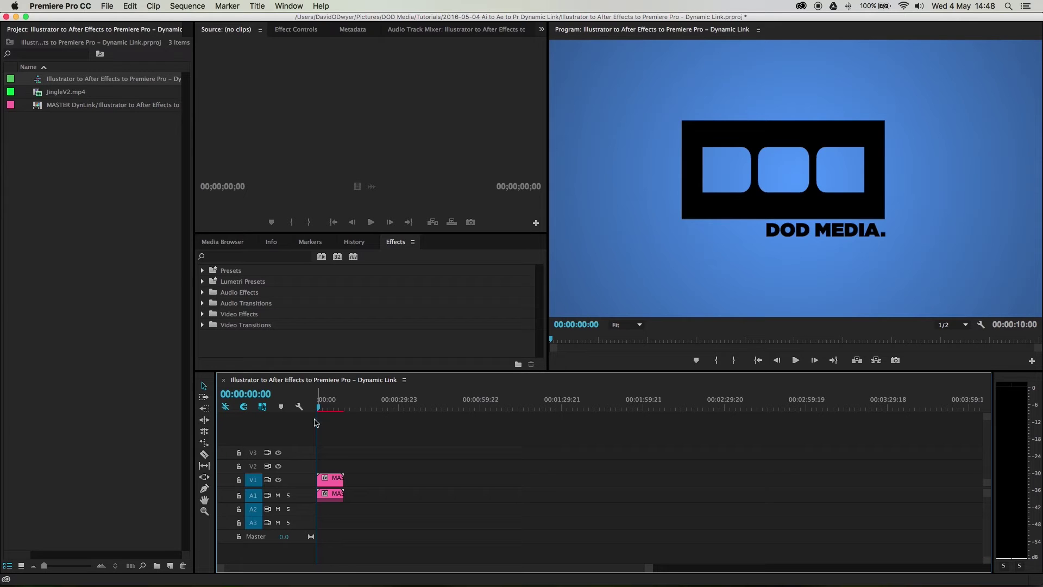
Scrub the linked MASTER DynLink logo clip in Premiere Pro, then return to After Effects
{"action": "left_click_drag", "start_coordinate": [333, 403], "coordinate": [327, 403]}
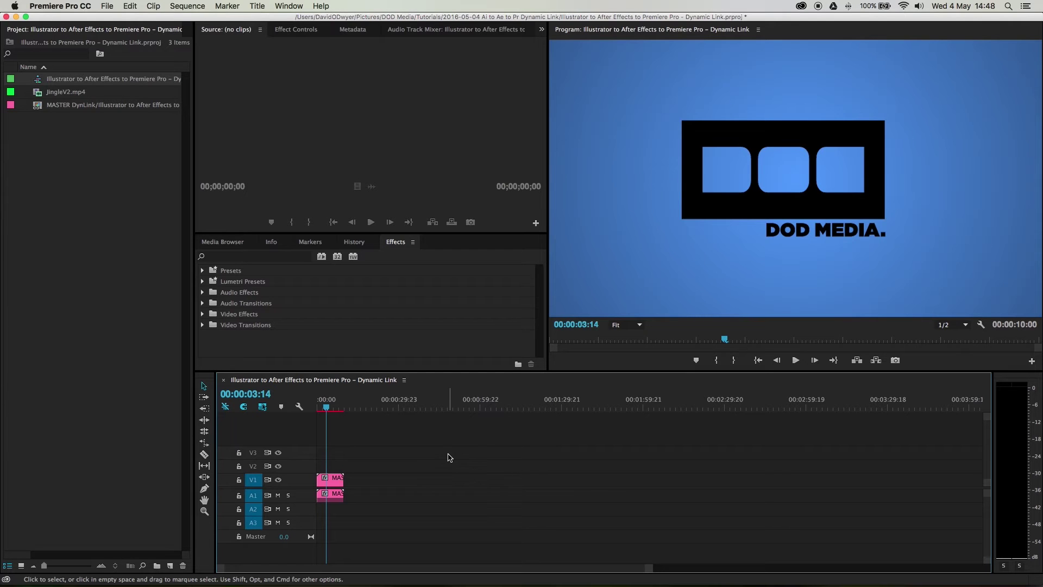
{"action": "key", "text": "super+Tab"}
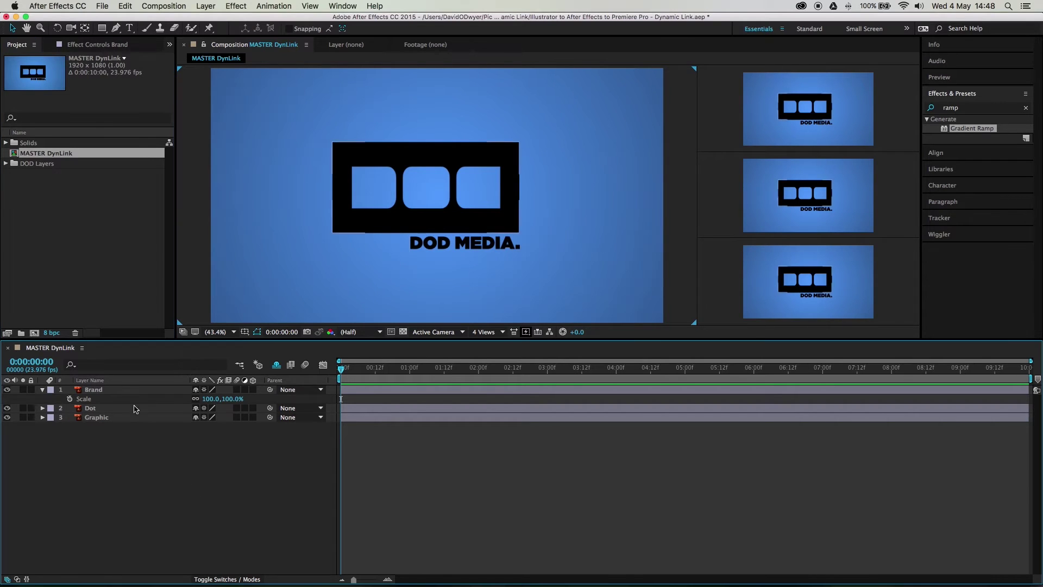
{"action": "left_click", "coordinate": [109, 390]}
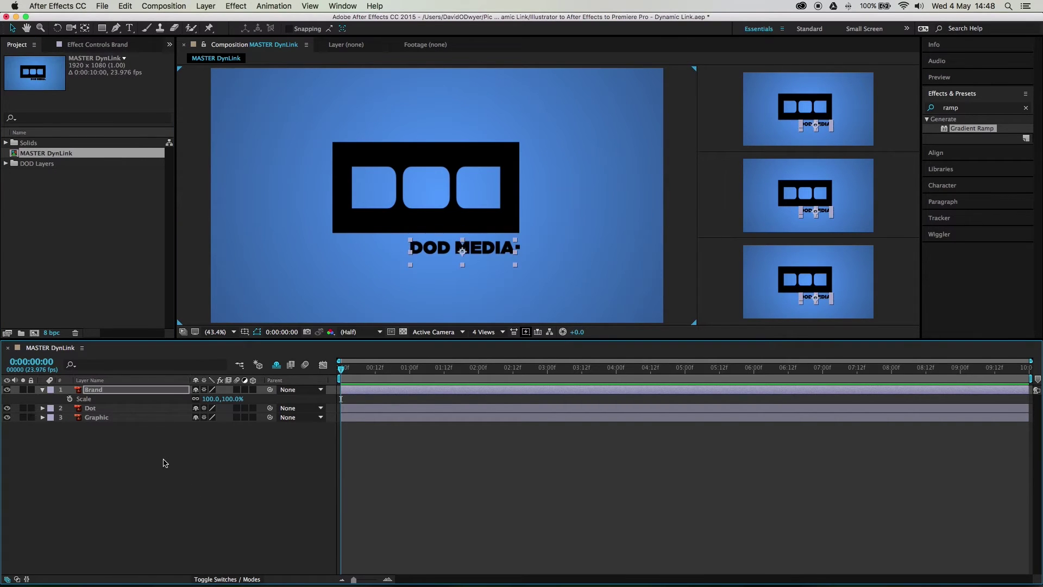
{"action": "left_click", "coordinate": [161, 463]}
{"action": "key", "text": "super+Tab"}
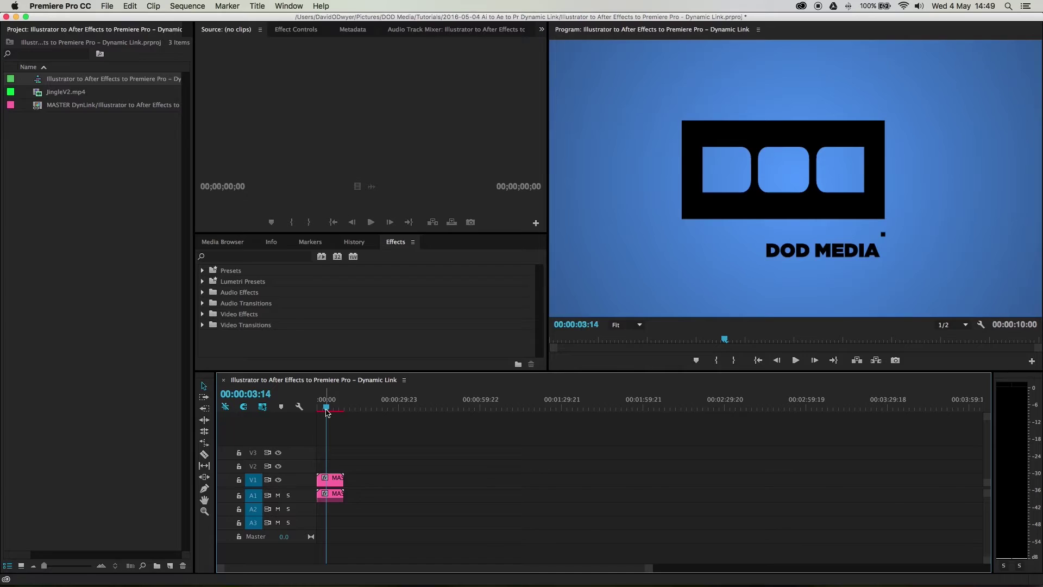
{"action": "key", "text": "super+Tab"}
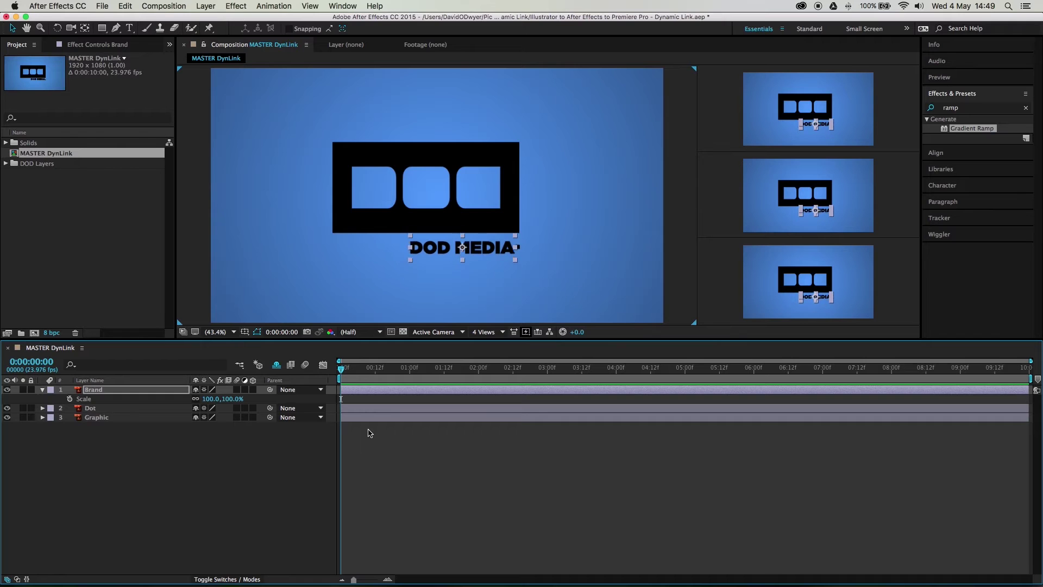
{"action": "left_click", "coordinate": [110, 391]}
Key Position on the Brand, Dot and Graphic layers at frame 0 and frame 10
{"action": "left_click", "coordinate": [103, 417], "text": "shift"}
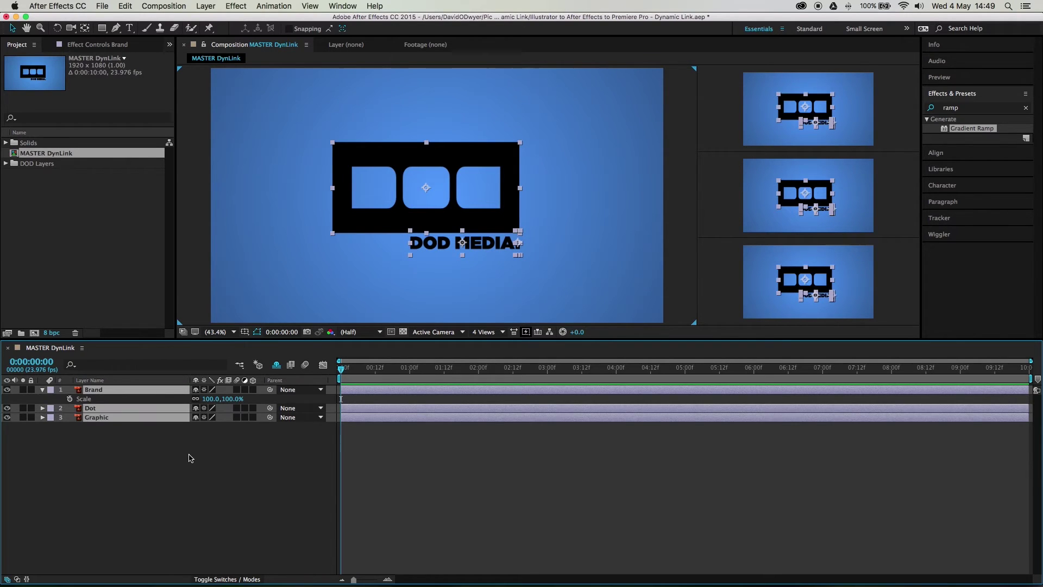
{"action": "key", "text": "p"}
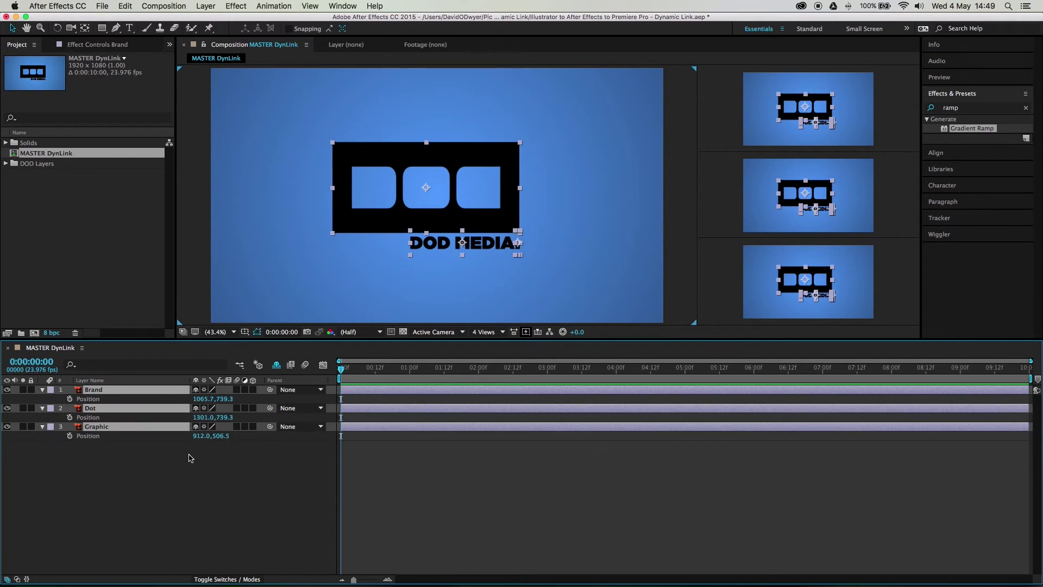
{"action": "left_click", "coordinate": [70, 398]}
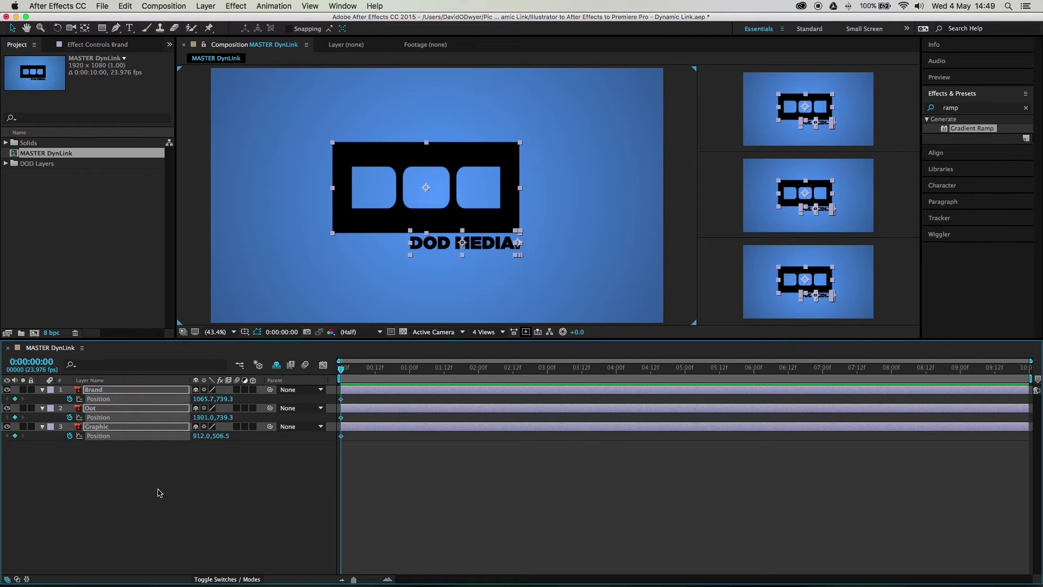
{"action": "key", "text": "shift+Page_Down"}
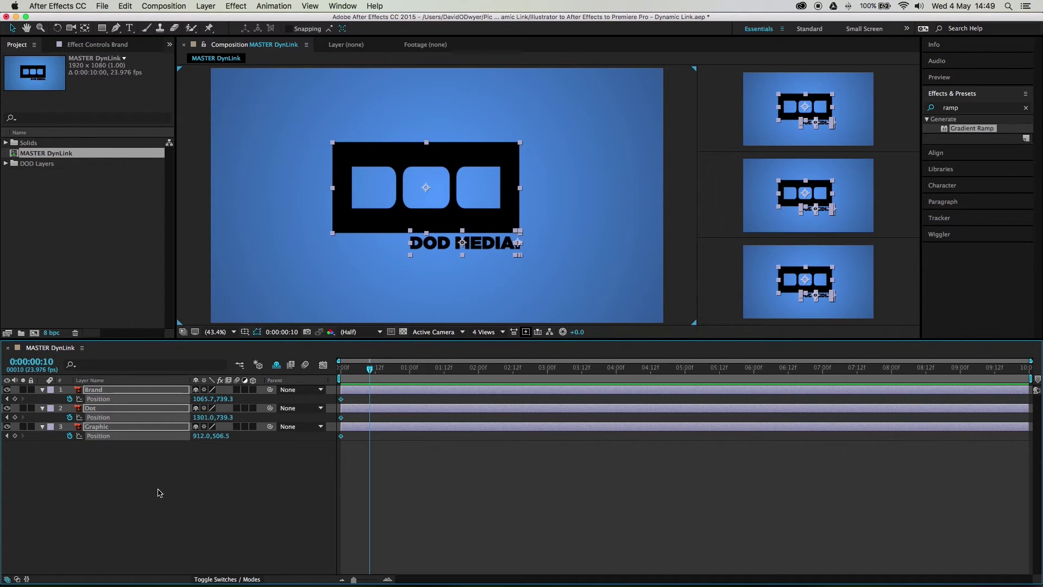
{"action": "left_click", "coordinate": [15, 399]}
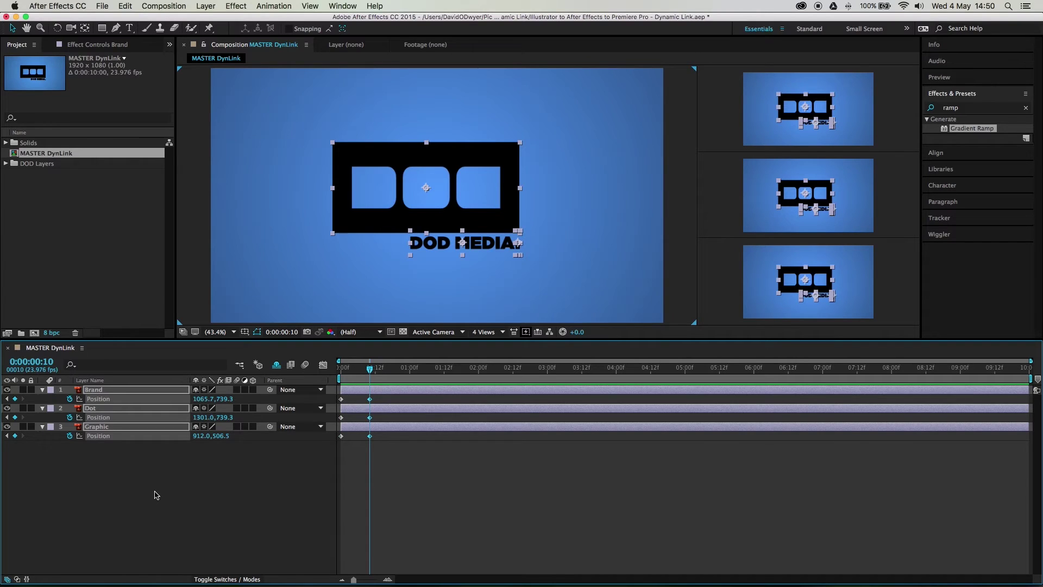
{"action": "left_click", "coordinate": [156, 494]}
{"action": "key", "text": "Home"}
At frame 0, push the Brand text below the frame and the Graphic above it
{"action": "left_click", "coordinate": [102, 390]}
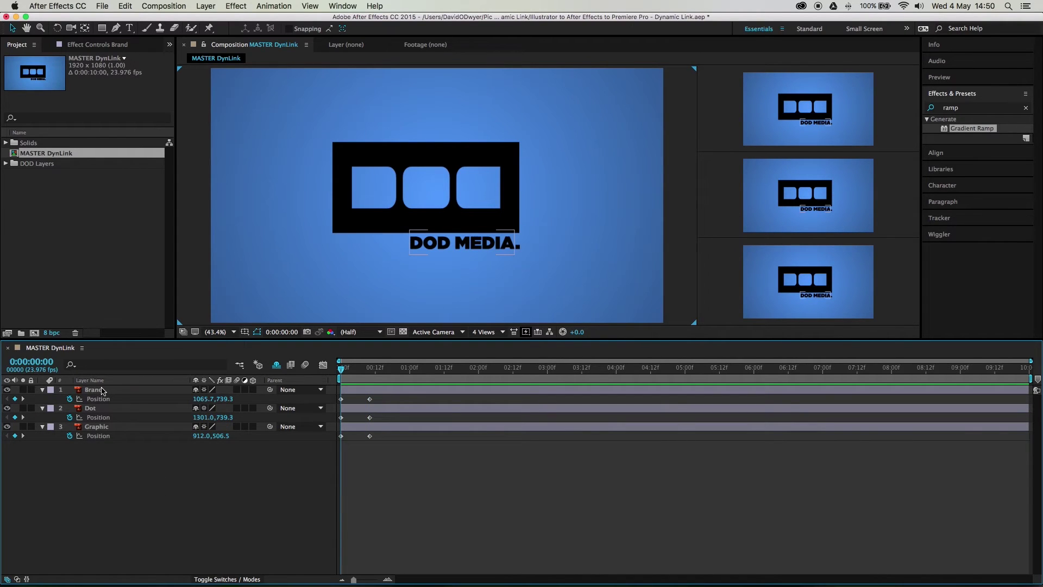
{"action": "left_click", "coordinate": [102, 390]}
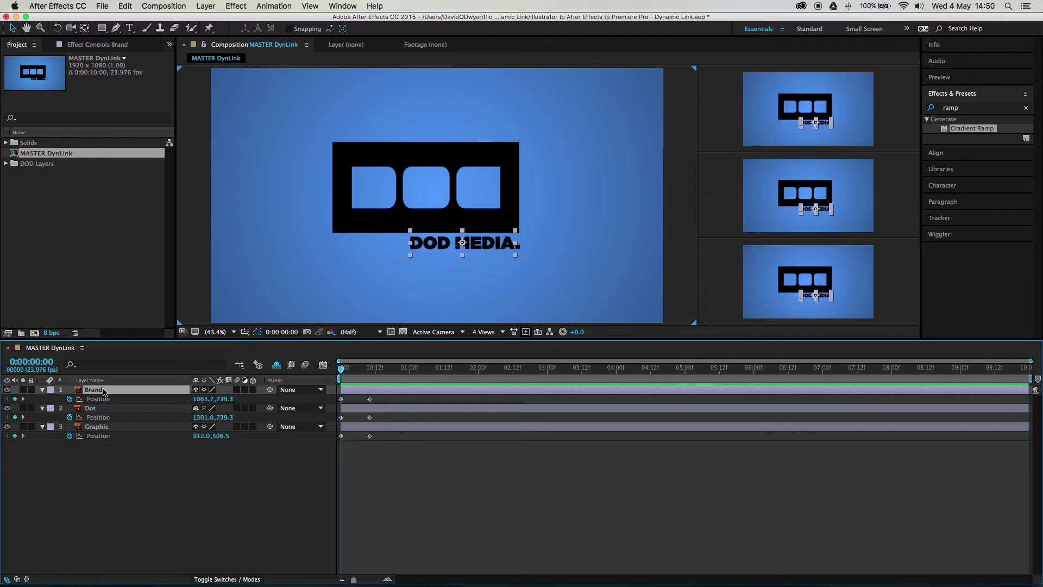
{"action": "key", "text": "shift+Down"}
{"action": "key", "text": "shift+Down"}
{"action": "key", "text": "shift+Down"}
{"action": "key", "text": "shift+Down"}
{"action": "key", "text": "shift+Down"}
{"action": "key", "text": "shift+Down"}
{"action": "key", "text": "shift+Down"}
{"action": "key", "text": "shift+Down"}
{"action": "key", "text": "shift+Down"}
{"action": "key", "text": "shift+Down"}
{"action": "key", "text": "shift+Down"}
{"action": "key", "text": "shift+Down"}
{"action": "key", "text": "shift+Down"}
{"action": "key", "text": "shift+Down"}
{"action": "key", "text": "shift+Down"}
{"action": "key", "text": "shift+Down"}
{"action": "key", "text": "shift+Down"}
{"action": "key", "text": "shift+Down"}
{"action": "key", "text": "shift+Down"}
{"action": "key", "text": "shift+Down"}
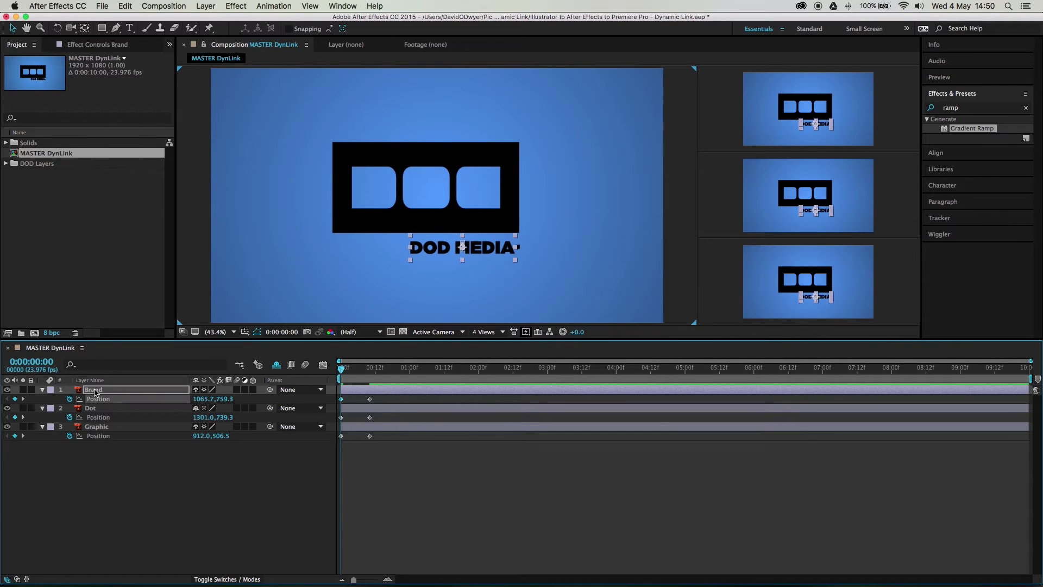
{"action": "key", "text": "shift+Down"}
{"action": "key", "text": "shift+Down"}
{"action": "key", "text": "shift+Down"}
{"action": "key", "text": "shift+Down"}
{"action": "key", "text": "shift+Down"}
{"action": "key", "text": "shift+Down"}
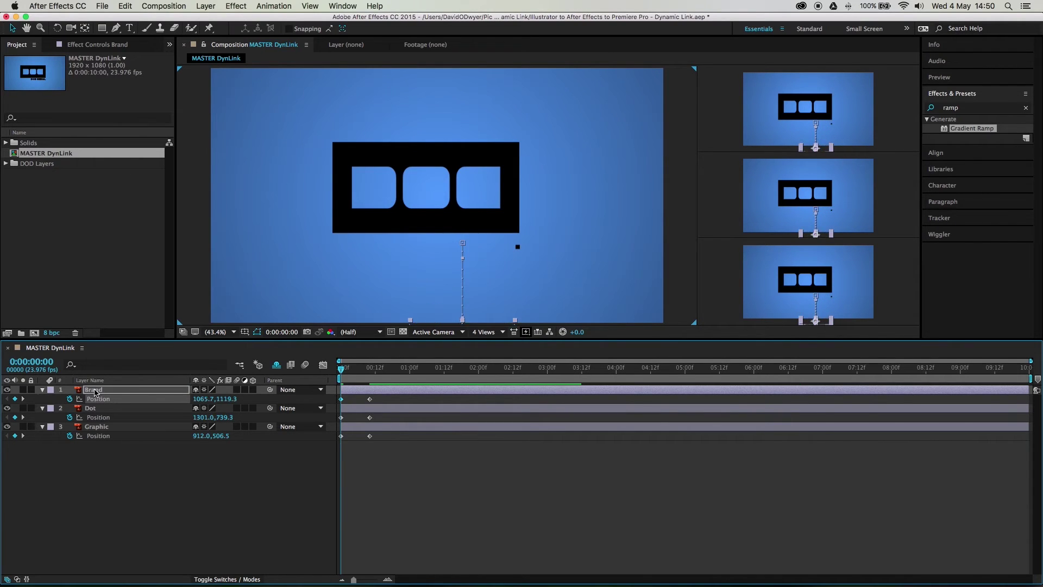
{"action": "left_click", "coordinate": [98, 427]}
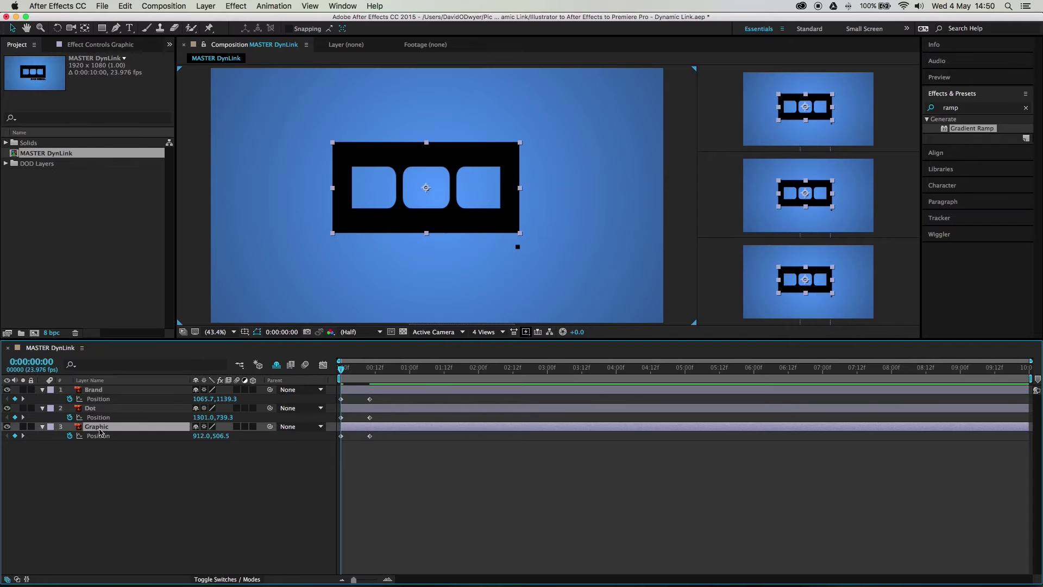
{"action": "key", "text": "shift+Up"}
{"action": "key", "text": "shift+Up"}
{"action": "key", "text": "shift+Up"}
{"action": "key", "text": "shift+Up"}
{"action": "key", "text": "shift+Up"}
{"action": "key", "text": "shift+Up"}
{"action": "key", "text": "shift+Up"}
{"action": "key", "text": "shift+Up"}
{"action": "key", "text": "shift+Up"}
{"action": "key", "text": "shift+Up"}
{"action": "key", "text": "shift+Up"}
{"action": "key", "text": "shift+Up"}
{"action": "key", "text": "shift+Up"}
{"action": "key", "text": "shift+Up"}
{"action": "key", "text": "shift+Up"}
{"action": "key", "text": "shift+Up"}
{"action": "key", "text": "shift+Up"}
{"action": "key", "text": "shift+Up"}
{"action": "key", "text": "shift+Up"}
{"action": "key", "text": "shift+Up"}
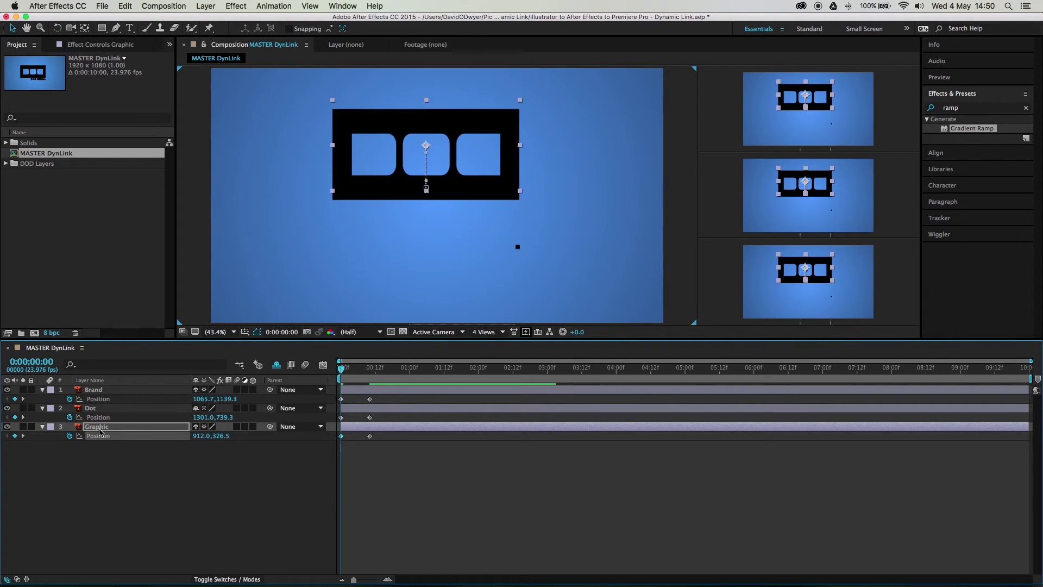
{"action": "key", "text": "shift+Up"}
{"action": "key", "text": "shift+Up"}
{"action": "key", "text": "shift+Up"}
{"action": "key", "text": "shift+Up"}
{"action": "key", "text": "shift+Up"}
{"action": "key", "text": "shift+Up"}
{"action": "key", "text": "shift+Up"}
{"action": "key", "text": "shift+Up"}
{"action": "key", "text": "shift+Up"}
{"action": "key", "text": "shift+Up"}
{"action": "key", "text": "shift+Up"}
{"action": "key", "text": "shift+Up"}
{"action": "key", "text": "shift+Up"}
{"action": "key", "text": "shift+Up"}
{"action": "key", "text": "shift+Up"}
{"action": "key", "text": "shift+Up"}
{"action": "key", "text": "shift+Up"}
{"action": "key", "text": "shift+Up"}
{"action": "key", "text": "shift+Up"}
{"action": "key", "text": "shift+Up"}
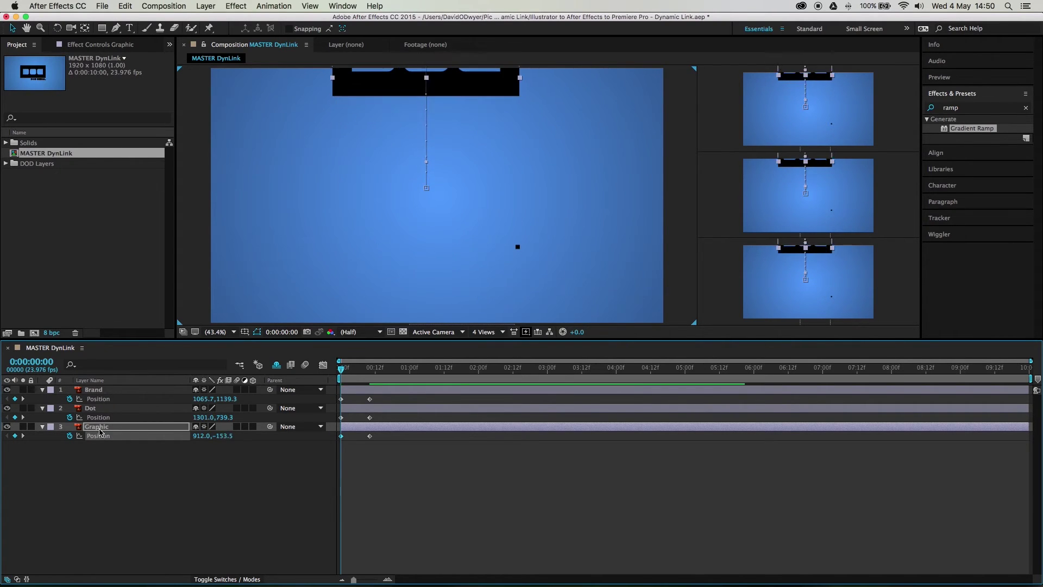
Move the Dot off the right edge and scrub to preview the pieces sliding in
{"action": "left_click", "coordinate": [90, 408]}
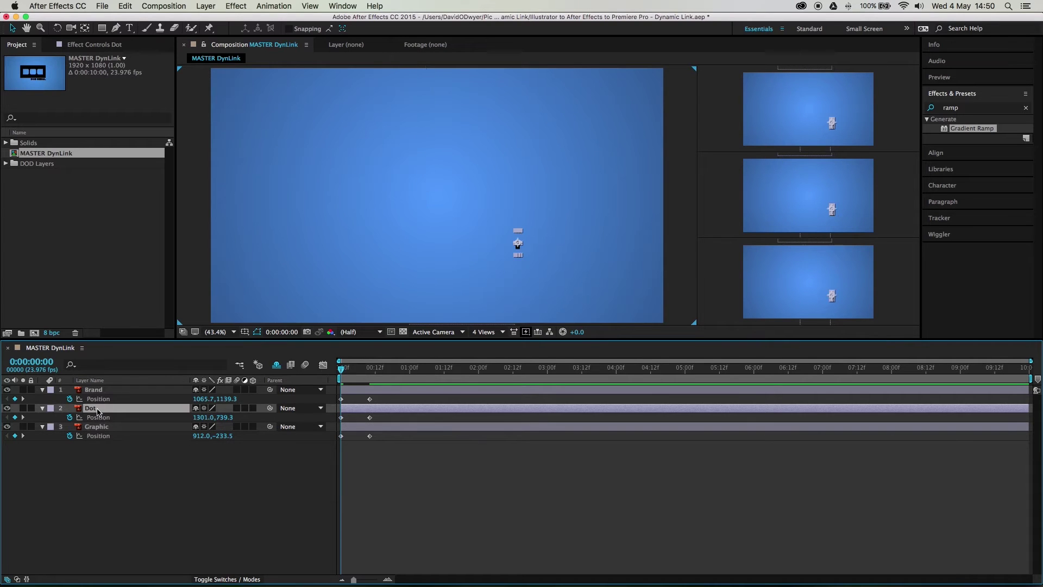
{"action": "key", "text": "shift+Right"}
{"action": "key", "text": "shift+Right"}
{"action": "key", "text": "shift+Right"}
{"action": "key", "text": "shift+Right"}
{"action": "key", "text": "shift+Right"}
{"action": "key", "text": "shift+Right"}
{"action": "key", "text": "shift+Right"}
{"action": "key", "text": "shift+Right"}
{"action": "key", "text": "shift+Right"}
{"action": "key", "text": "shift+Right"}
{"action": "key", "text": "shift+Right"}
{"action": "key", "text": "shift+Right"}
{"action": "key", "text": "shift+Right"}
{"action": "key", "text": "shift+Right"}
{"action": "key", "text": "shift+Right"}
{"action": "key", "text": "shift+Right"}
{"action": "key", "text": "shift+Right"}
{"action": "key", "text": "shift+Right"}
{"action": "key", "text": "shift+Right"}
{"action": "key", "text": "shift+Right"}
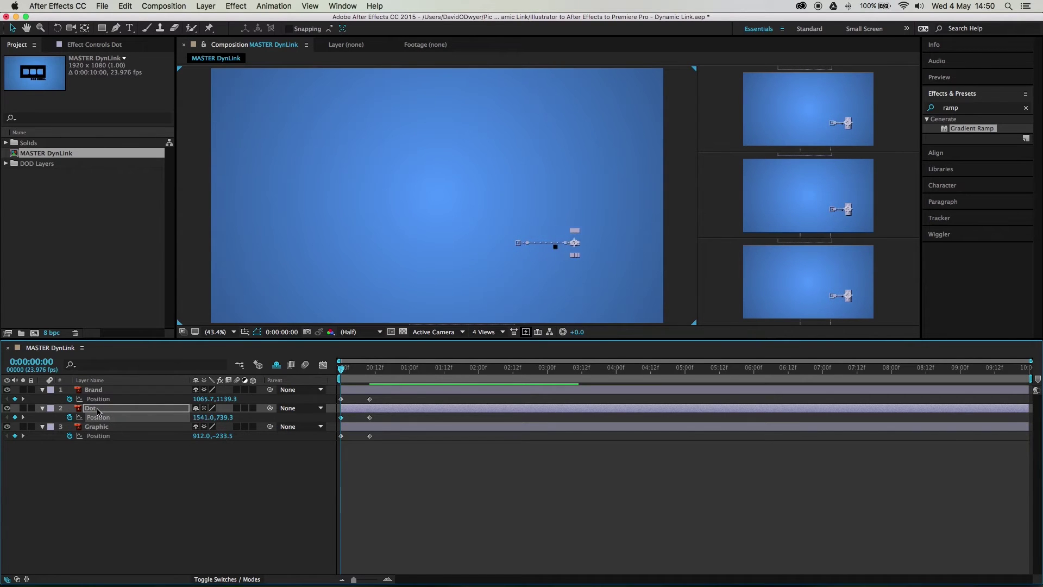
{"action": "key", "text": "shift+Right"}
{"action": "key", "text": "shift+Right"}
{"action": "key", "text": "shift+Right"}
{"action": "key", "text": "shift+Right"}
{"action": "key", "text": "shift+Right"}
{"action": "key", "text": "shift+Right"}
{"action": "key", "text": "shift+Right"}
{"action": "key", "text": "shift+Right"}
{"action": "key", "text": "shift+Right"}
{"action": "key", "text": "shift+Right"}
{"action": "key", "text": "shift+Right"}
{"action": "key", "text": "shift+Right"}
{"action": "key", "text": "shift+Right"}
{"action": "key", "text": "shift+Right"}
{"action": "key", "text": "shift+Right"}
{"action": "key", "text": "shift+Right"}
{"action": "key", "text": "shift+Right"}
{"action": "key", "text": "shift+Right"}
{"action": "key", "text": "shift+Right"}
{"action": "key", "text": "shift+Right"}
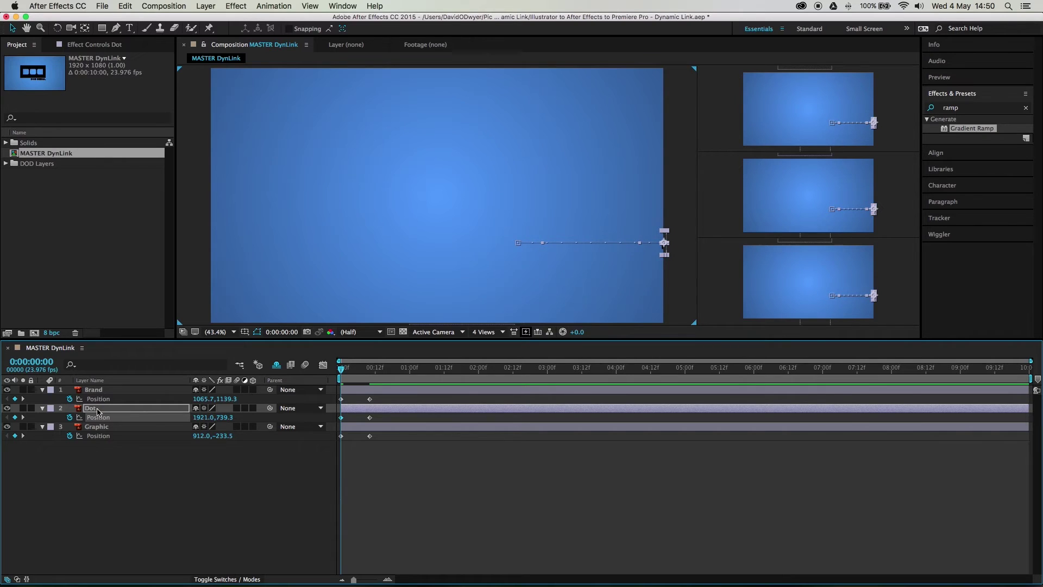
{"action": "left_click", "coordinate": [160, 496]}
{"action": "mouse_move", "coordinate": [353, 370]}
{"action": "left_mouse_down"}
{"action": "mouse_move", "coordinate": [373, 370]}
{"action": "mouse_move", "coordinate": [339, 371]}
{"action": "mouse_move", "coordinate": [370, 373]}
{"action": "left_mouse_up"}
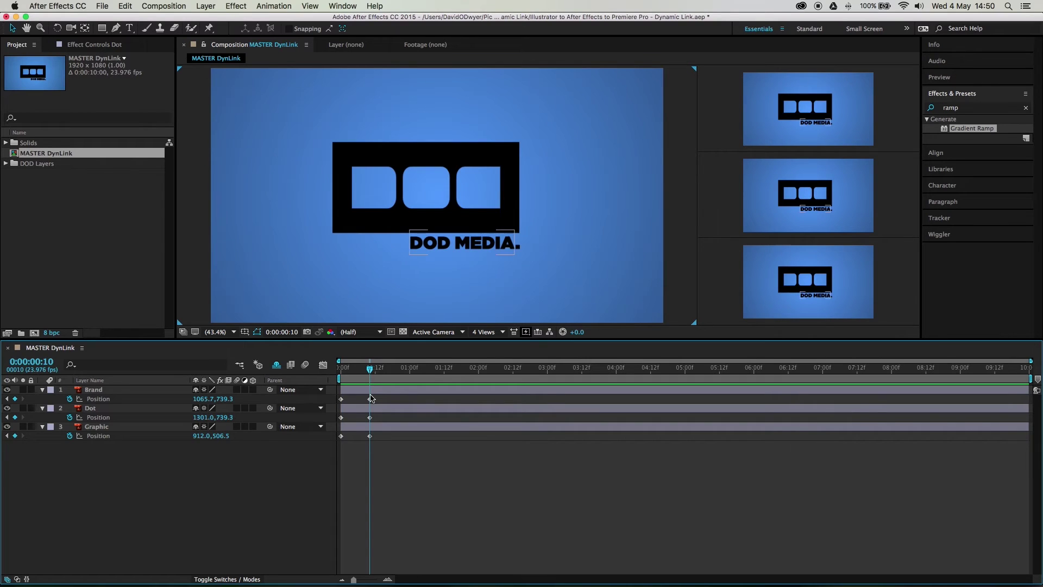
Zoom in on MEDIA. and shift the Dot's anchor point down beside the word
{"action": "scroll", "coordinate": [525, 259], "scroll_direction": "up", "scroll_amount": 4}
{"action": "left_click_drag", "start_coordinate": [545, 263], "coordinate": [340, 87]}
{"action": "left_click_drag", "start_coordinate": [531, 194], "coordinate": [435, 161]}
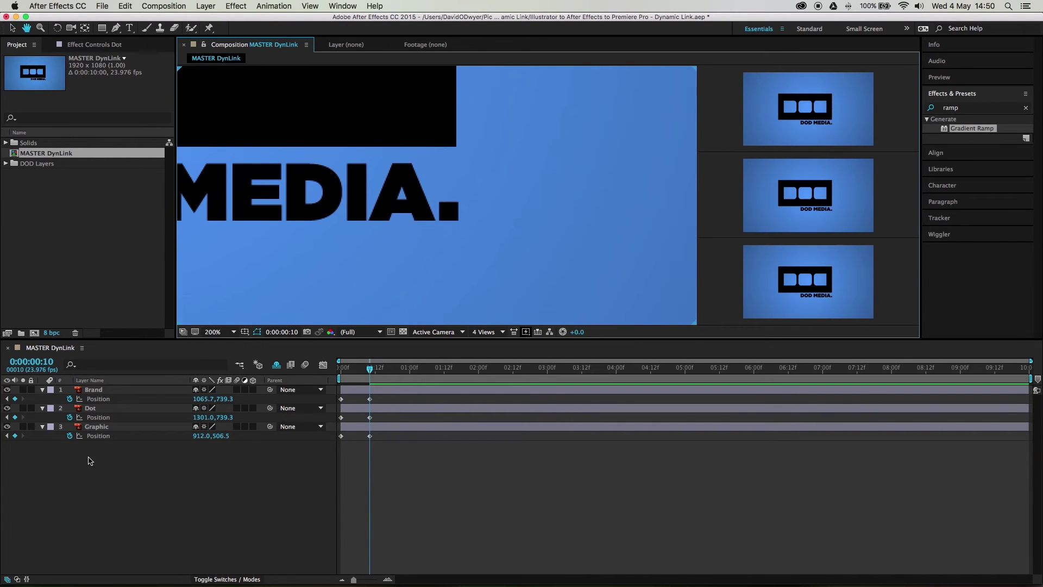
{"action": "left_click", "coordinate": [105, 409]}
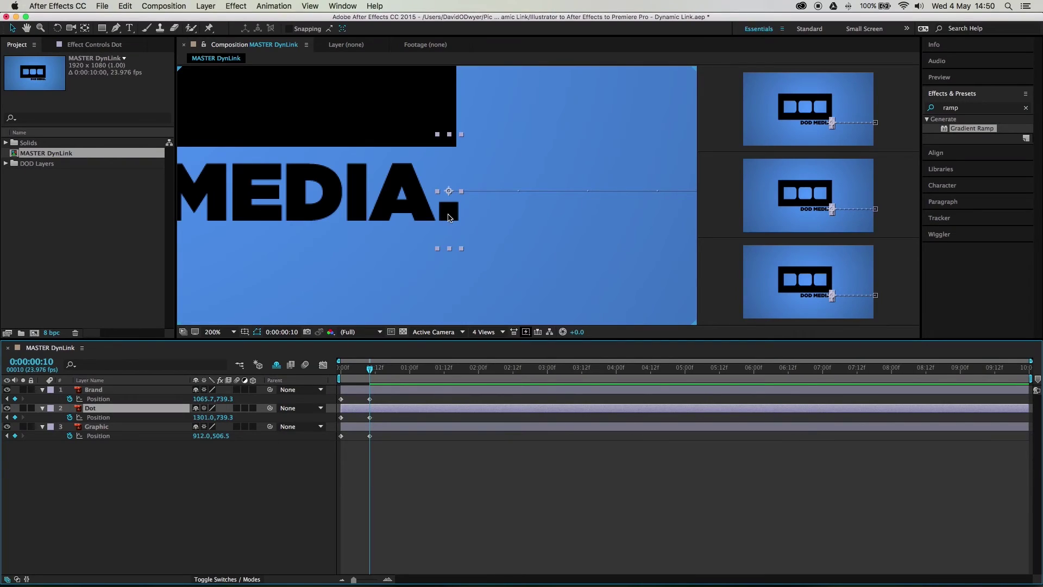
{"action": "key", "text": "y"}
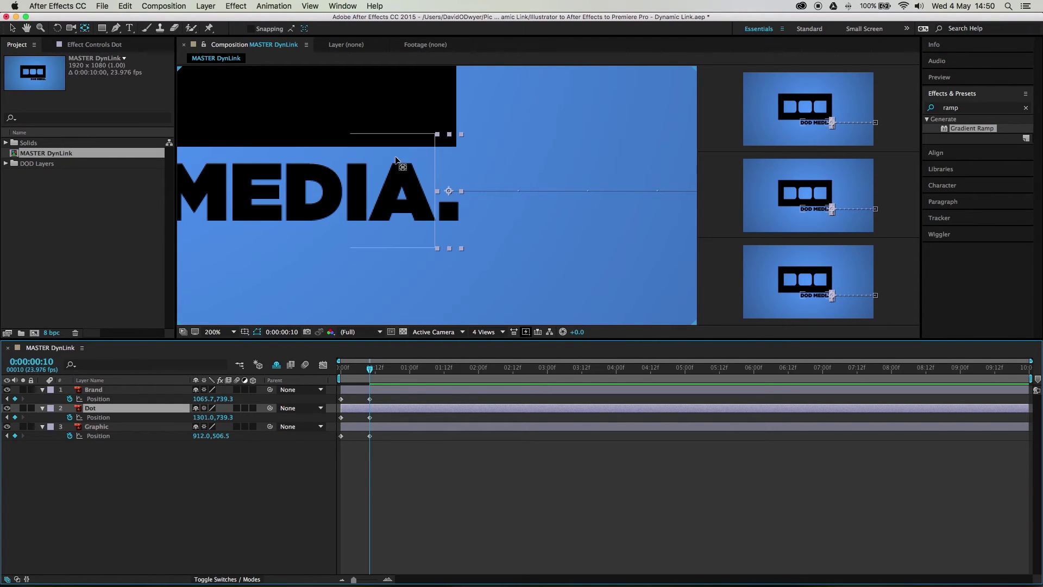
{"action": "left_click", "coordinate": [449, 191]}
{"action": "left_click_drag", "start_coordinate": [448, 192], "coordinate": [448, 212]}
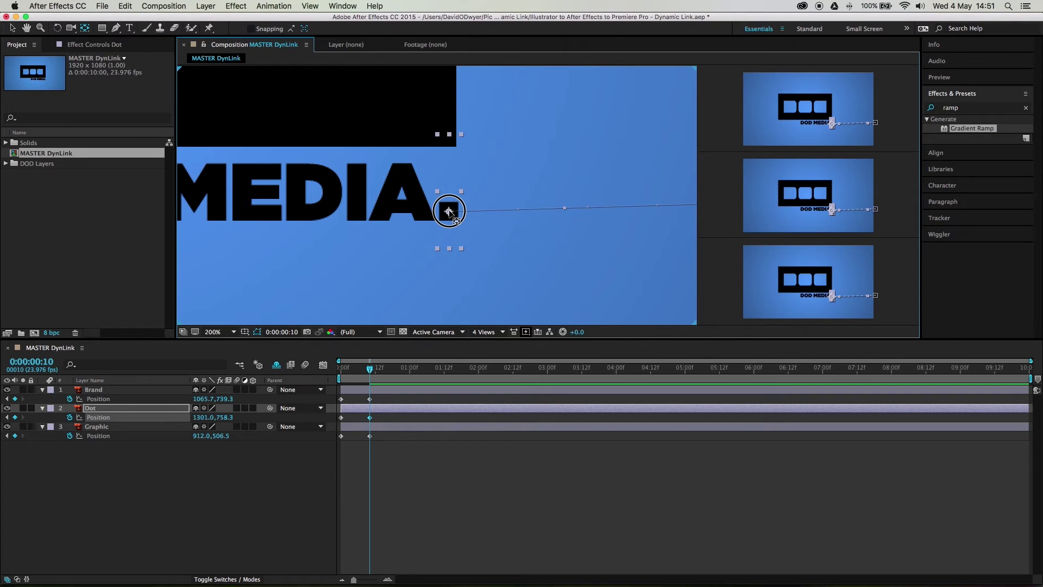
{"action": "key", "text": "period"}
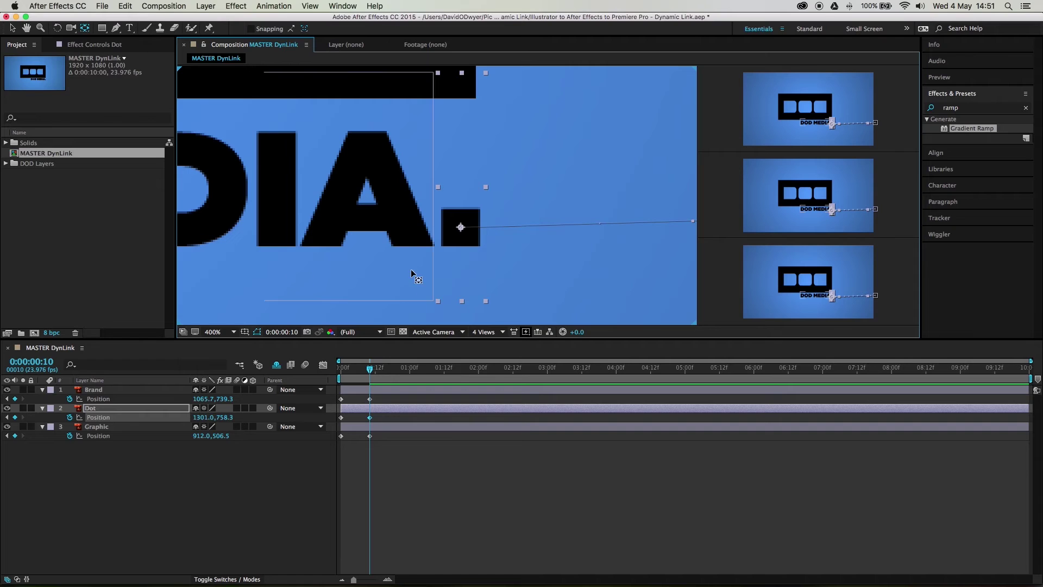
{"action": "key", "text": "v"}
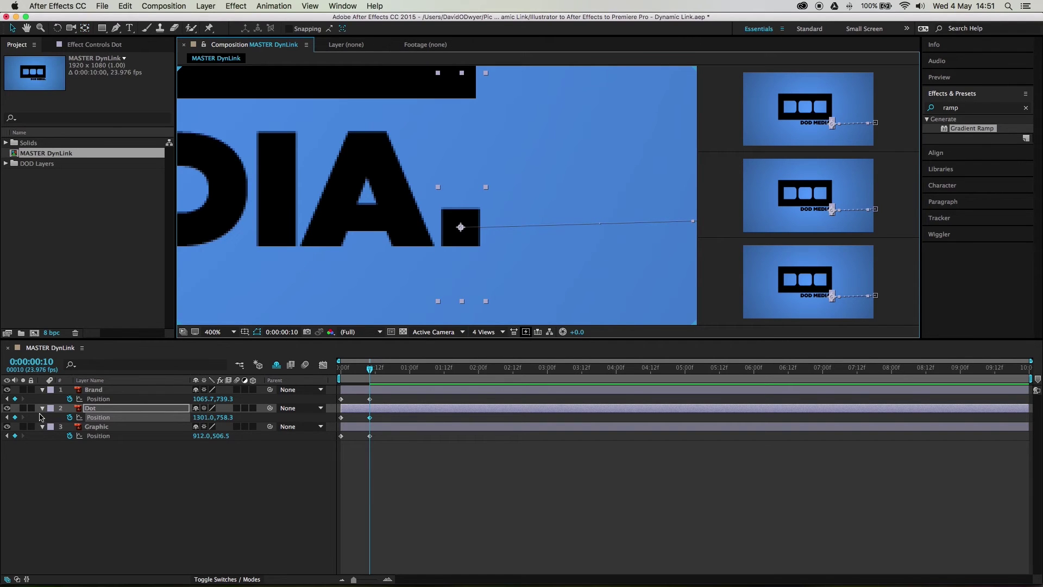
Clear the Dot's Position keyframes, keep one at frame 10, and return to 0:00
{"action": "left_click", "coordinate": [15, 417]}
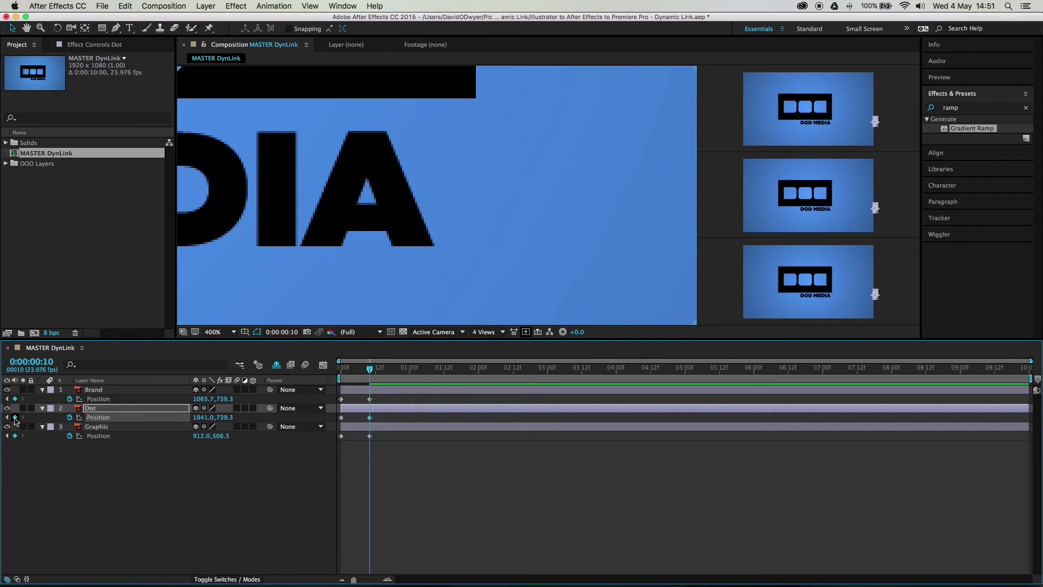
{"action": "key", "text": "super+z"}
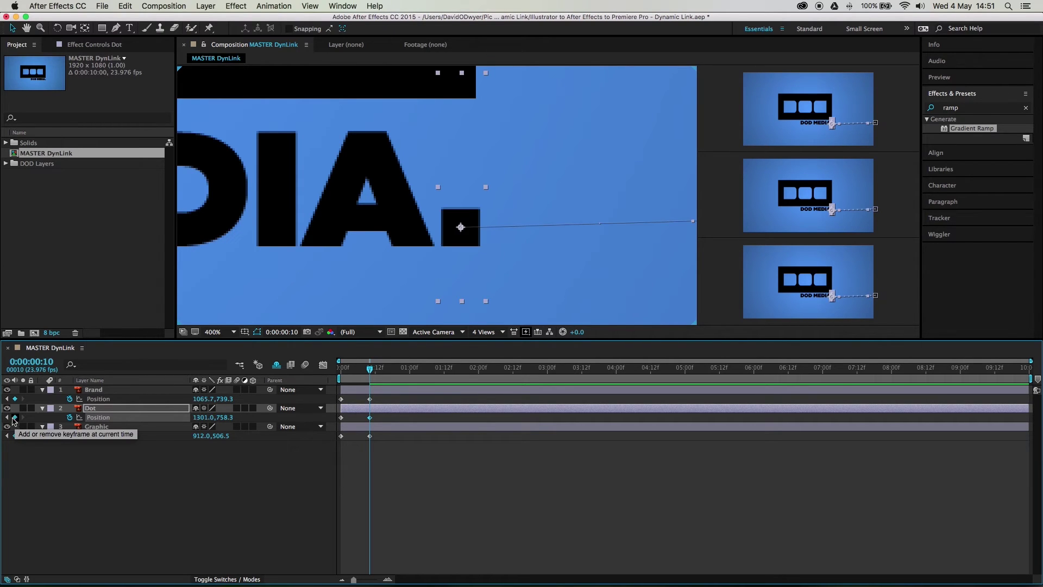
{"action": "left_click", "coordinate": [70, 417]}
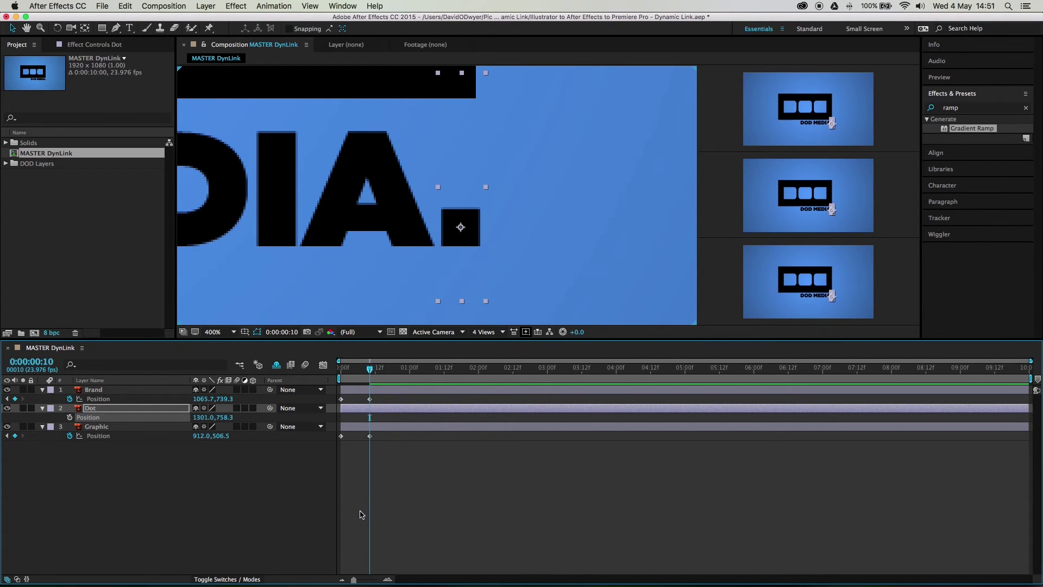
{"action": "left_click", "coordinate": [70, 417]}
{"action": "left_click_drag", "start_coordinate": [352, 372], "coordinate": [343, 368]}
Key the Dot's Position at frame 0 and nudge it right to 1941.0, 758.3
{"action": "left_click", "coordinate": [15, 417]}
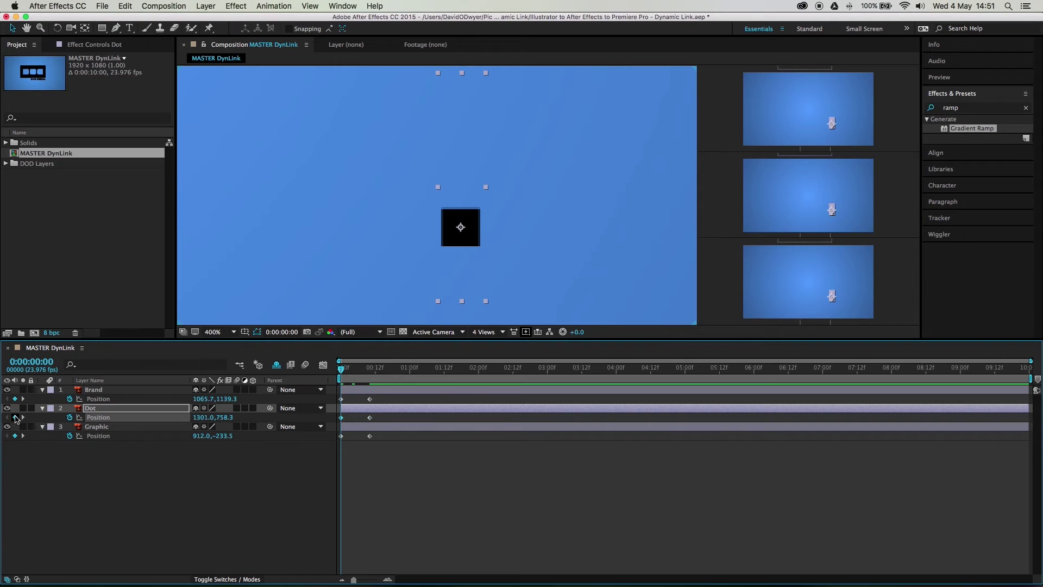
{"action": "scroll", "coordinate": [211, 329], "scroll_direction": "down", "scroll_amount": 2}
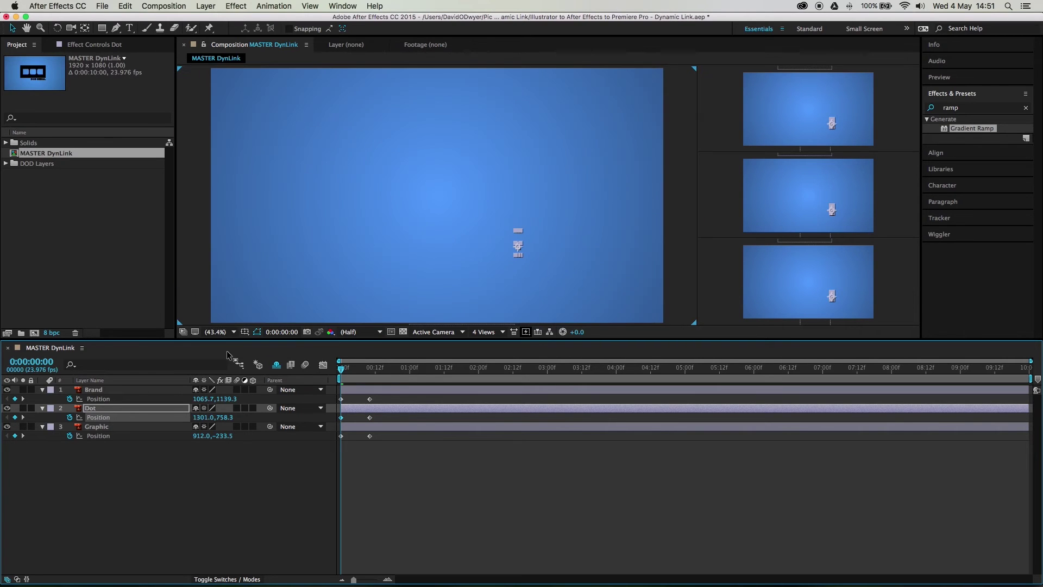
{"action": "key", "text": "shift+/"}
{"action": "left_click", "coordinate": [141, 474]}
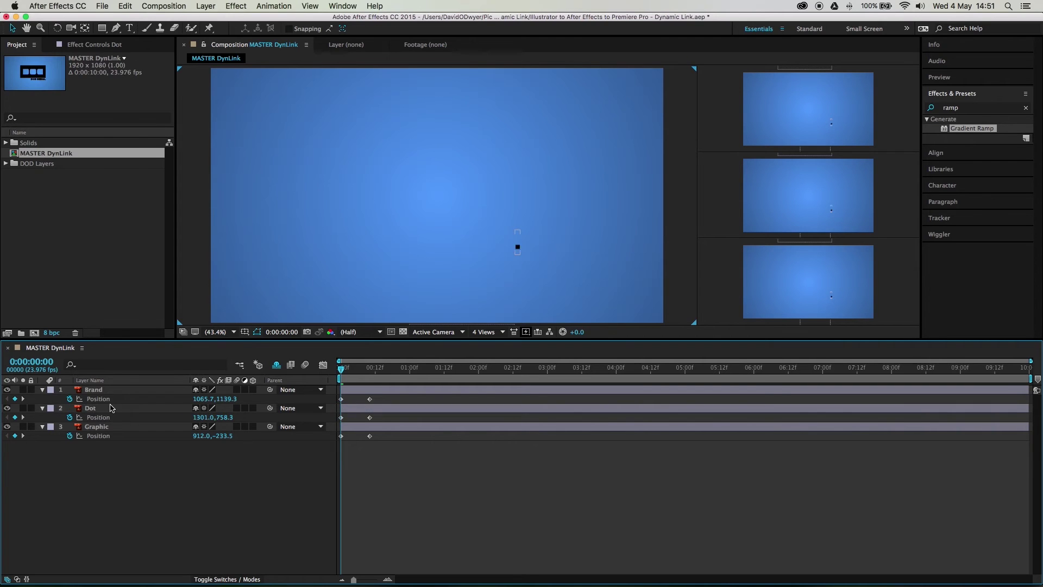
{"action": "left_click", "coordinate": [111, 408]}
{"action": "key", "text": "shift+Right"}
{"action": "key", "text": "shift+Right"}
{"action": "key", "text": "shift+Right"}
{"action": "key", "text": "shift+Right"}
{"action": "key", "text": "shift+Right"}
{"action": "key", "text": "shift+Right"}
{"action": "key", "text": "shift+Right"}
{"action": "key", "text": "shift+Right"}
{"action": "key", "text": "shift+Right"}
{"action": "key", "text": "shift+Right"}
{"action": "key", "text": "shift+Right"}
{"action": "key", "text": "shift+Right"}
{"action": "key", "text": "shift+Right"}
{"action": "key", "text": "shift+Right"}
{"action": "key", "text": "shift+Right"}
{"action": "key", "text": "shift+Right"}
{"action": "key", "text": "shift+Right"}
{"action": "key", "text": "shift+Right"}
{"action": "key", "text": "shift+Right"}
{"action": "key", "text": "shift+Right"}
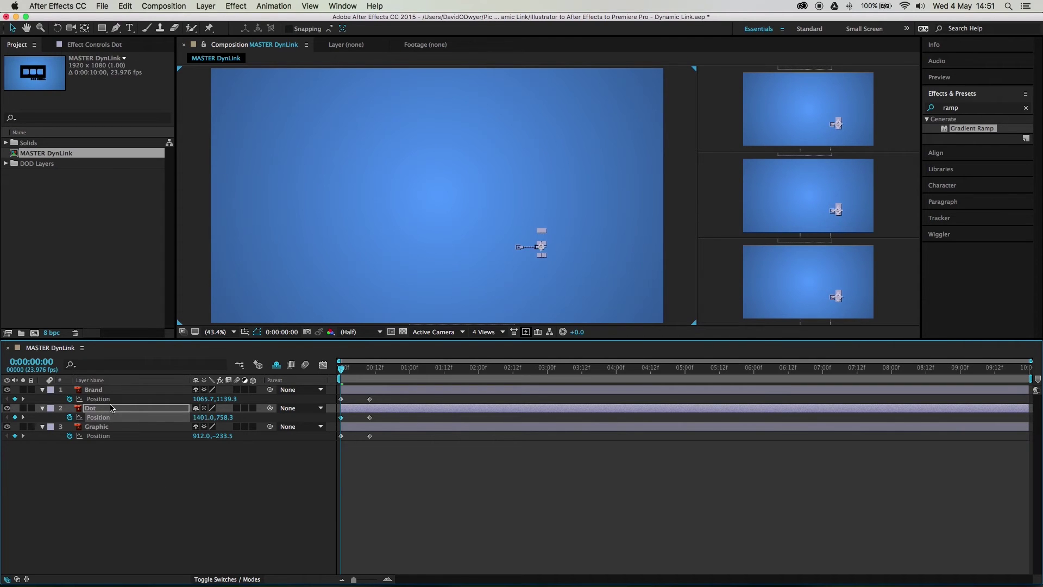
{"action": "key", "text": "shift+Right"}
{"action": "key", "text": "shift+Right"}
{"action": "key", "text": "shift+Right"}
{"action": "key", "text": "shift+Right"}
{"action": "key", "text": "shift+Right"}
{"action": "key", "text": "shift+Right"}
{"action": "key", "text": "shift+Right"}
{"action": "key", "text": "shift+Right"}
{"action": "key", "text": "shift+Right"}
{"action": "key", "text": "shift+Right"}
{"action": "key", "text": "shift+Right"}
{"action": "key", "text": "shift+Right"}
{"action": "key", "text": "shift+Right"}
{"action": "key", "text": "shift+Right"}
{"action": "key", "text": "shift+Right"}
{"action": "key", "text": "shift+Right"}
{"action": "key", "text": "shift+Right"}
{"action": "key", "text": "shift+Right"}
{"action": "key", "text": "shift+Right"}
{"action": "key", "text": "shift+Right"}
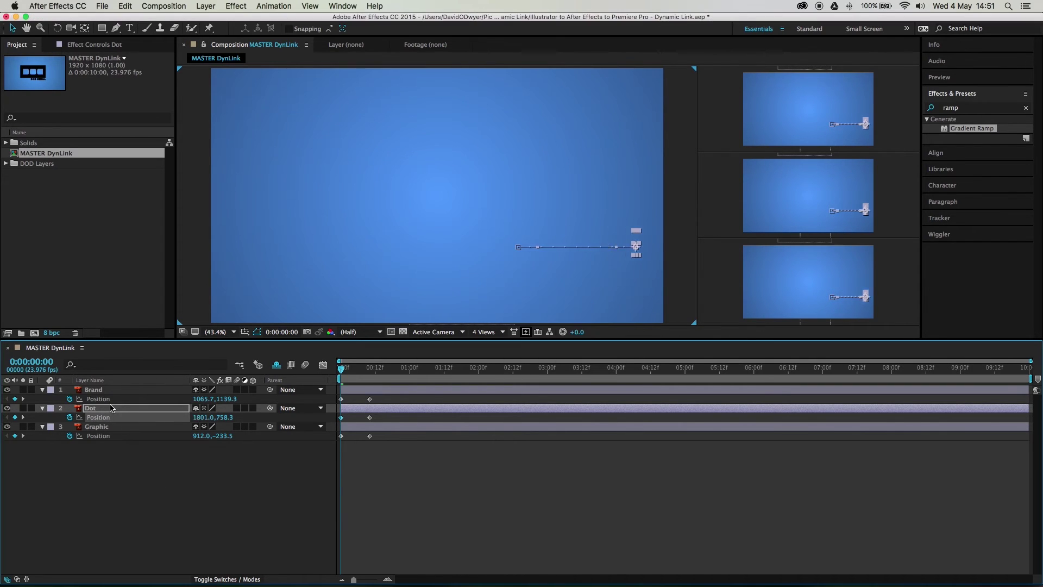
Preview the dot sliding in, then select the Brand and Graphic position keyframes
{"action": "left_click", "coordinate": [229, 493]}
{"action": "left_click_drag", "start_coordinate": [341, 369], "coordinate": [380, 382]}
{"action": "left_click_drag", "start_coordinate": [358, 380], "coordinate": [334, 403]}
{"action": "left_click_drag", "start_coordinate": [405, 436], "coordinate": [328, 439]}
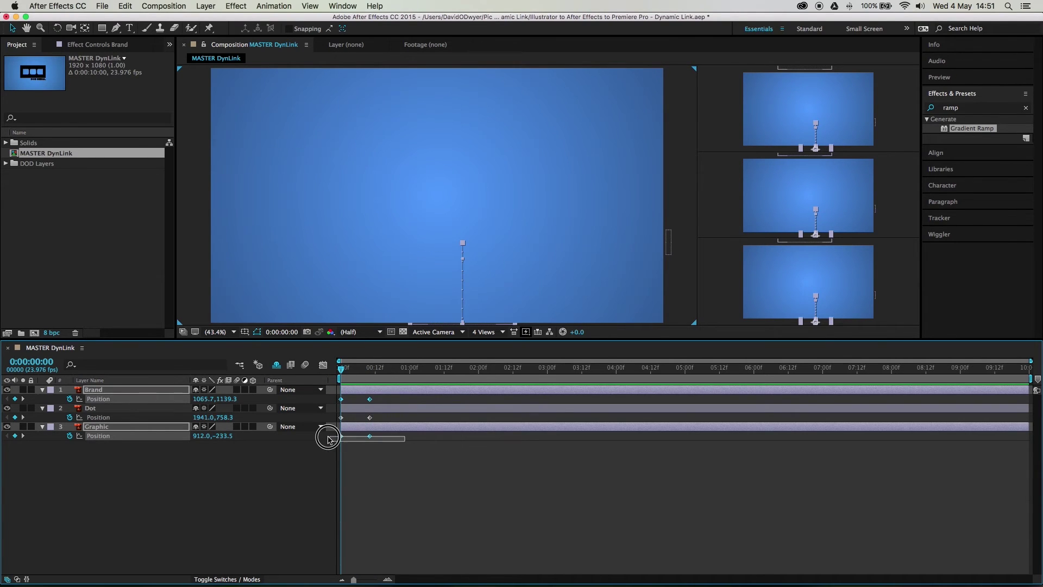
Apply Keyframe Assistant > Easy Ease to the selected Brand and Graphic position keyframes
{"action": "right_click", "coordinate": [372, 438]}
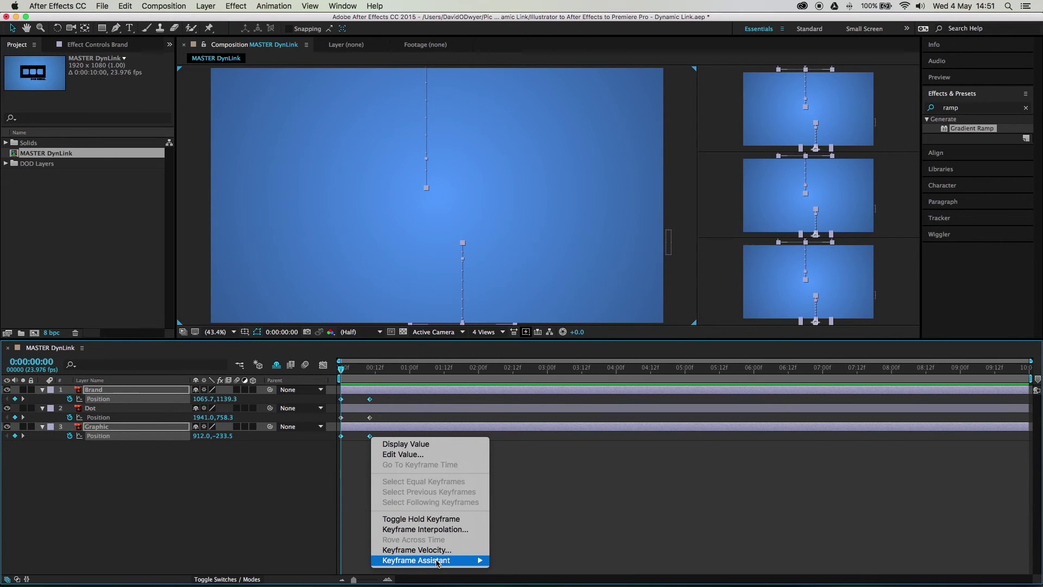
{"action": "left_click", "coordinate": [505, 513]}
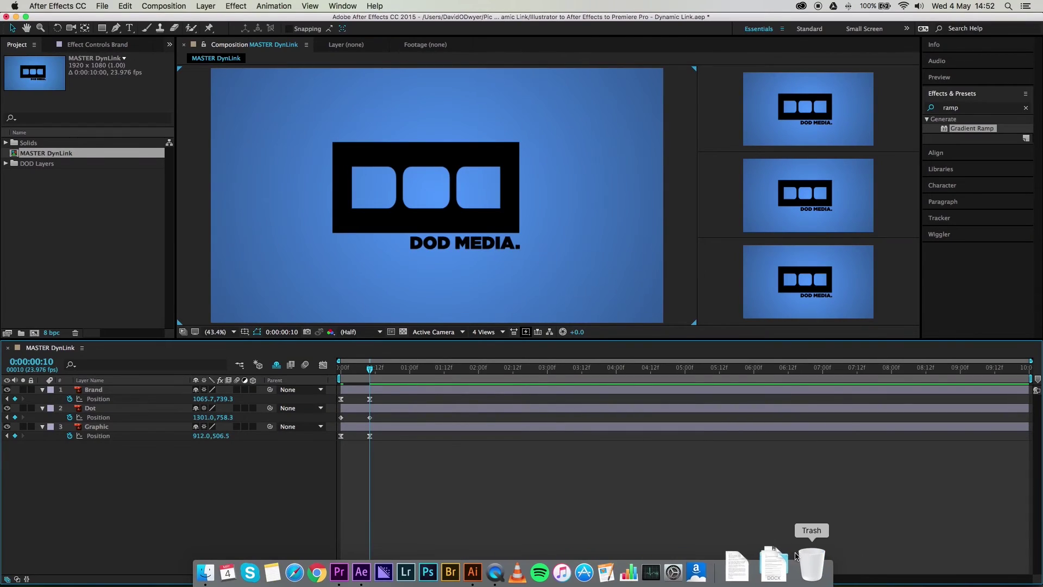
Copy the Inertia Bounce V2 expression from the After Effects Expressions notes in TextEdit
{"action": "left_click", "coordinate": [763, 572]}
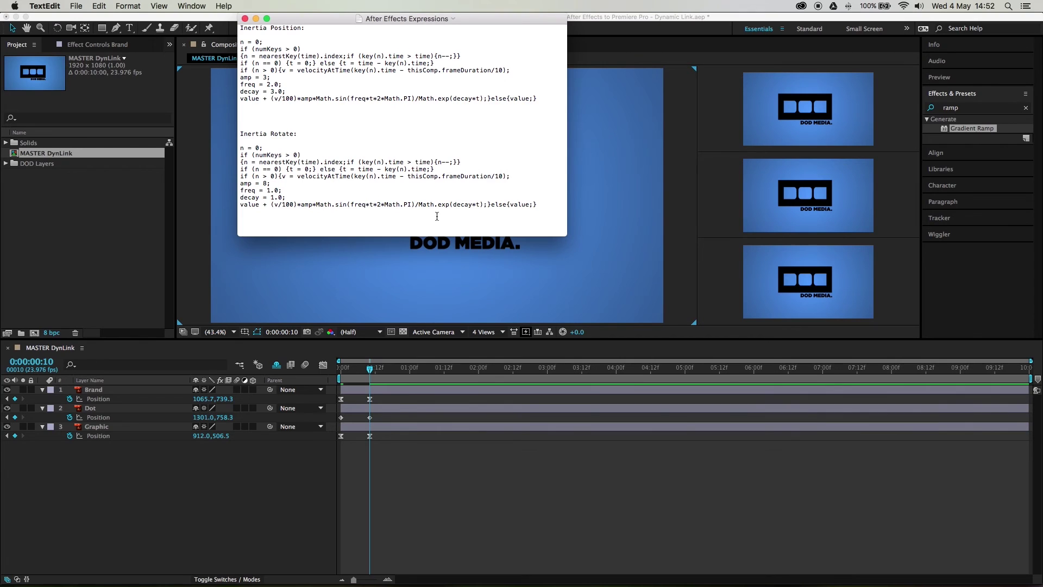
{"action": "scroll", "coordinate": [384, 121], "scroll_direction": "down", "scroll_amount": 10}
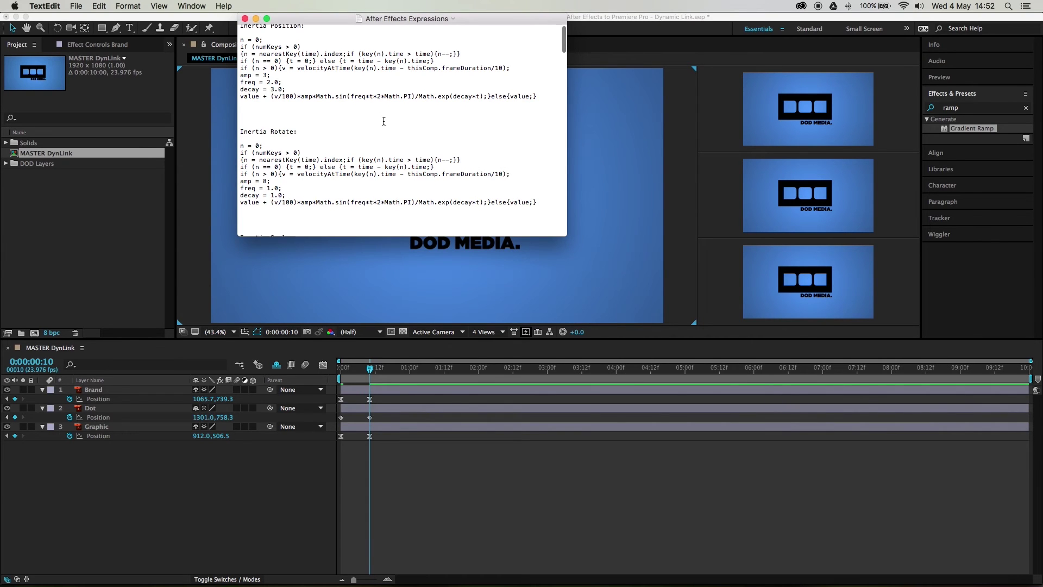
{"action": "scroll", "coordinate": [385, 122], "scroll_direction": "down", "scroll_amount": 10}
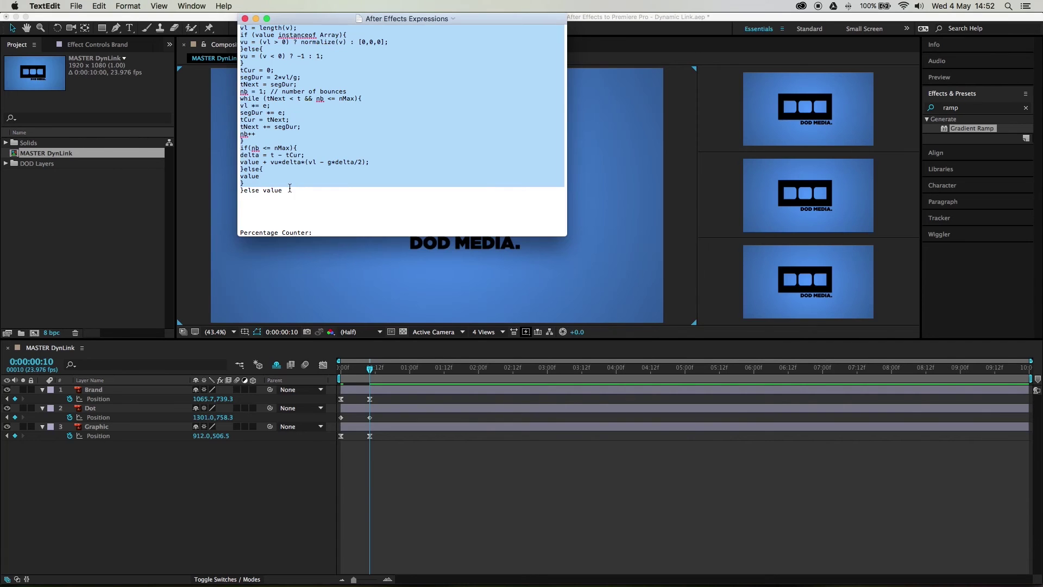
{"action": "scroll", "coordinate": [292, 191], "scroll_direction": "up", "scroll_amount": 10}
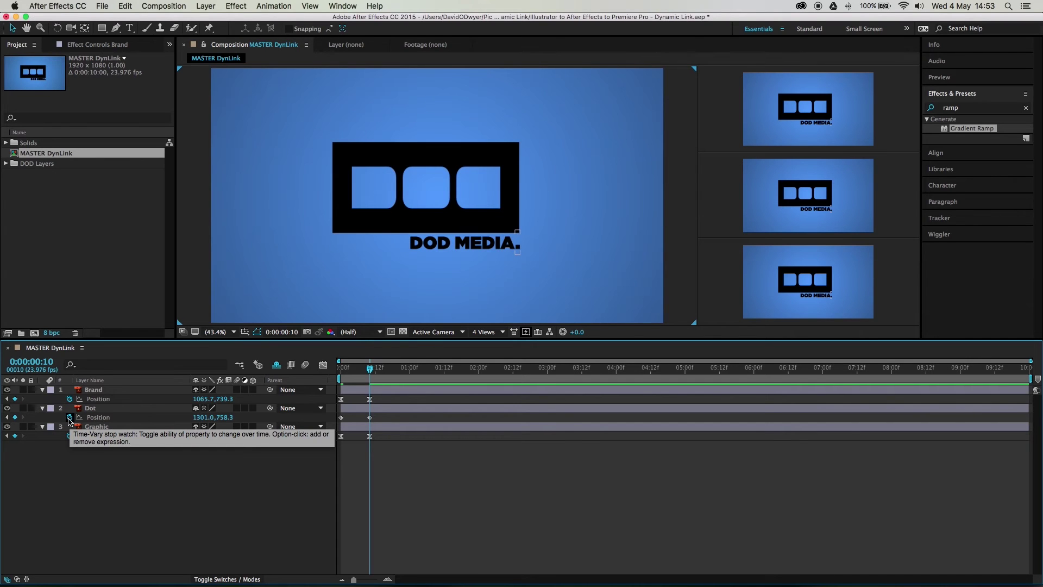
Paste the Inertia Bounce V2 expression onto the Dot's Position and change g from 5000 to 8000
{"action": "left_click", "coordinate": [69, 417], "text": "alt"}
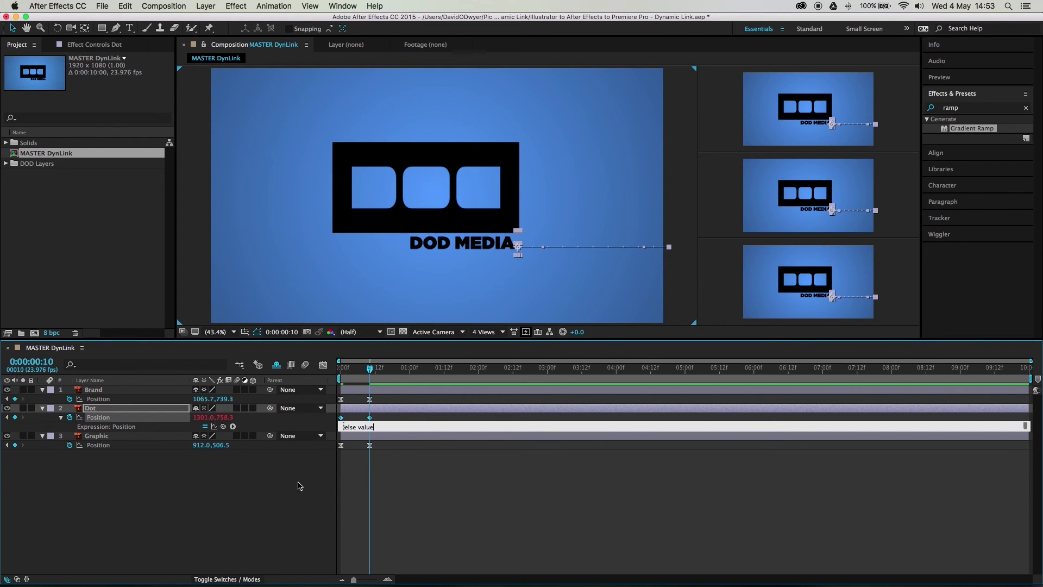
{"action": "left_click", "coordinate": [283, 501]}
{"action": "mouse_move", "coordinate": [368, 371]}
{"action": "left_mouse_down"}
{"action": "mouse_move", "coordinate": [352, 373]}
{"action": "mouse_move", "coordinate": [451, 374]}
{"action": "mouse_move", "coordinate": [358, 375]}
{"action": "mouse_move", "coordinate": [437, 381]}
{"action": "mouse_move", "coordinate": [371, 387]}
{"action": "left_mouse_up"}
{"action": "left_click", "coordinate": [351, 428]}
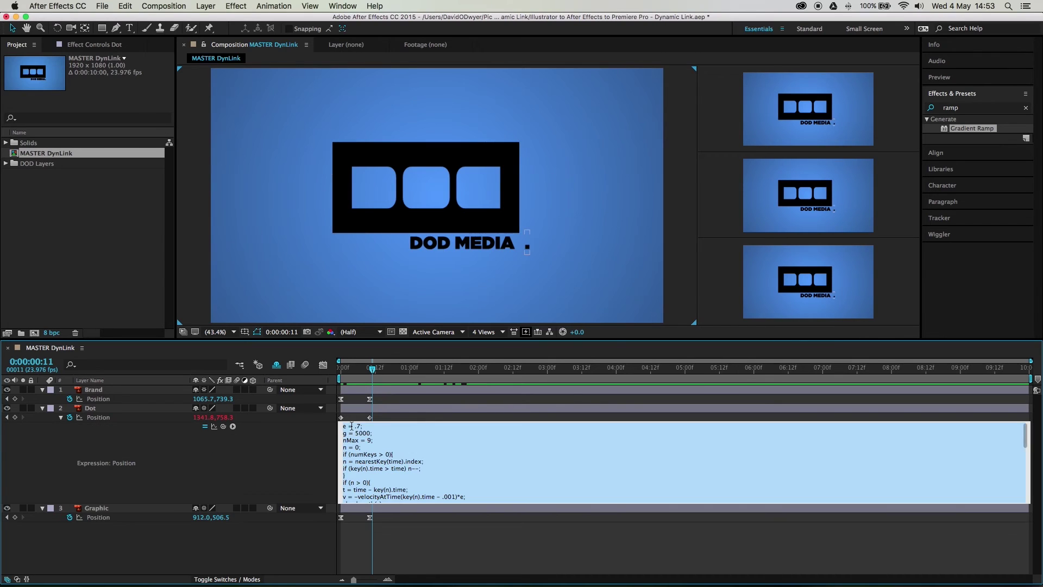
{"action": "left_click", "coordinate": [358, 433]}
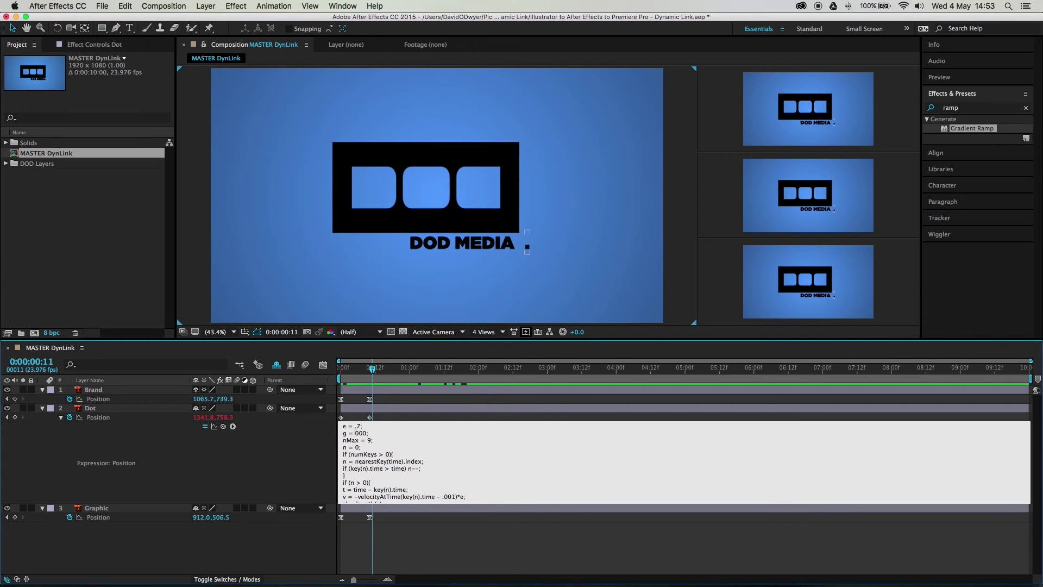
{"action": "left_click", "coordinate": [392, 417]}
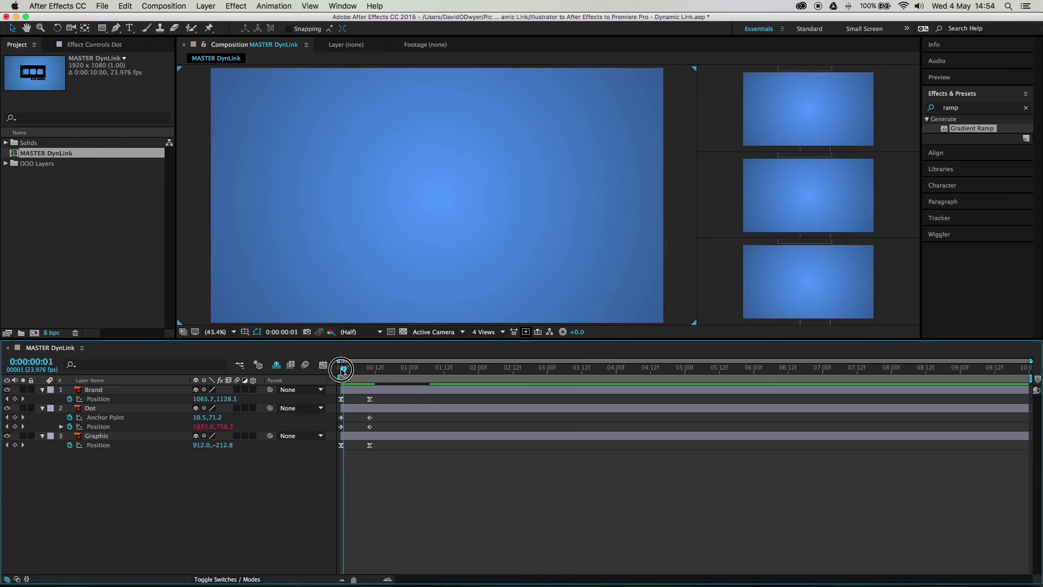
Scrub to check the dot bouncing in after DOD MEDIA, then save the project
{"action": "left_click_drag", "start_coordinate": [343, 369], "coordinate": [441, 381]}
{"action": "key", "text": "super+s"}
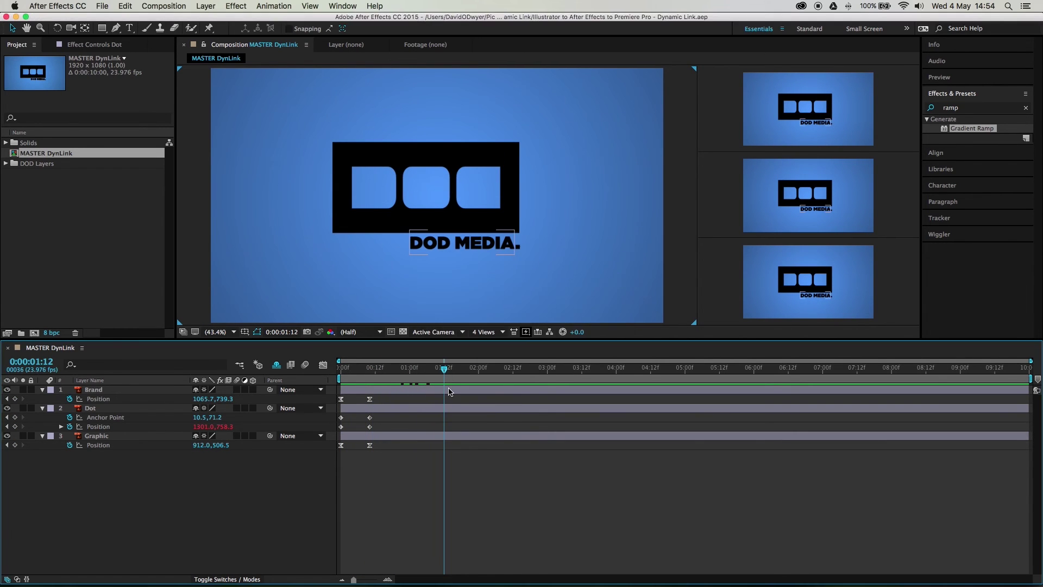
In Premiere Pro, play the sequence from 00:00:00:00 to check the updated logo clip
{"action": "key", "text": "super+Tab"}
{"action": "key", "text": "super+Tab"}
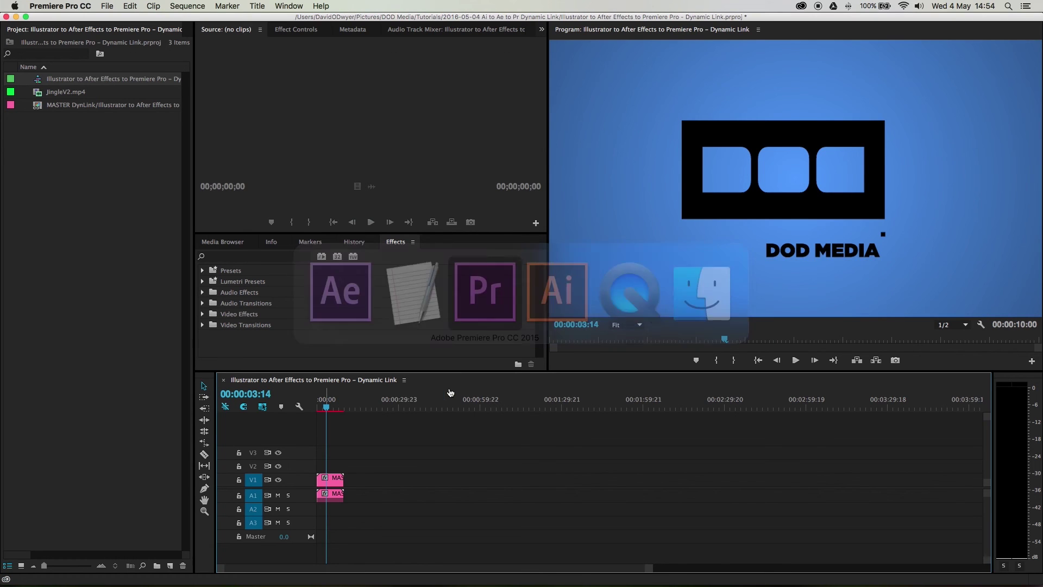
{"action": "left_click_drag", "start_coordinate": [329, 406], "coordinate": [316, 405]}
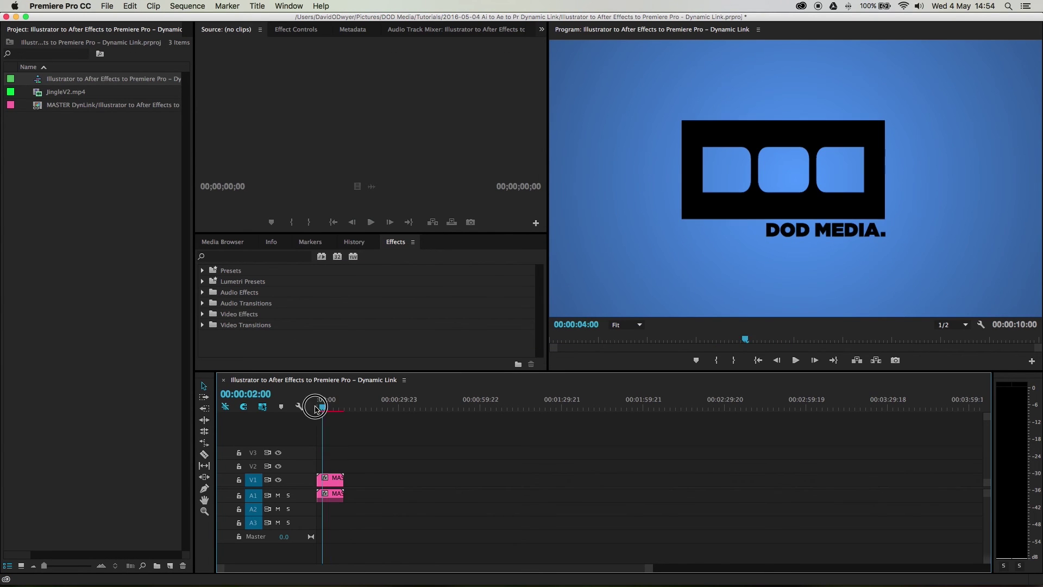
{"action": "key", "text": "space"}
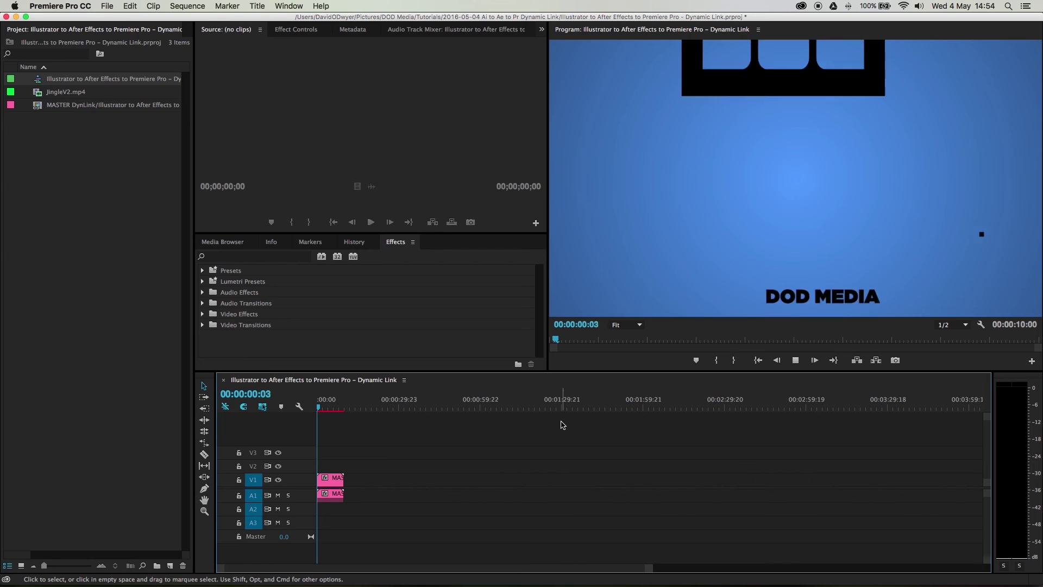